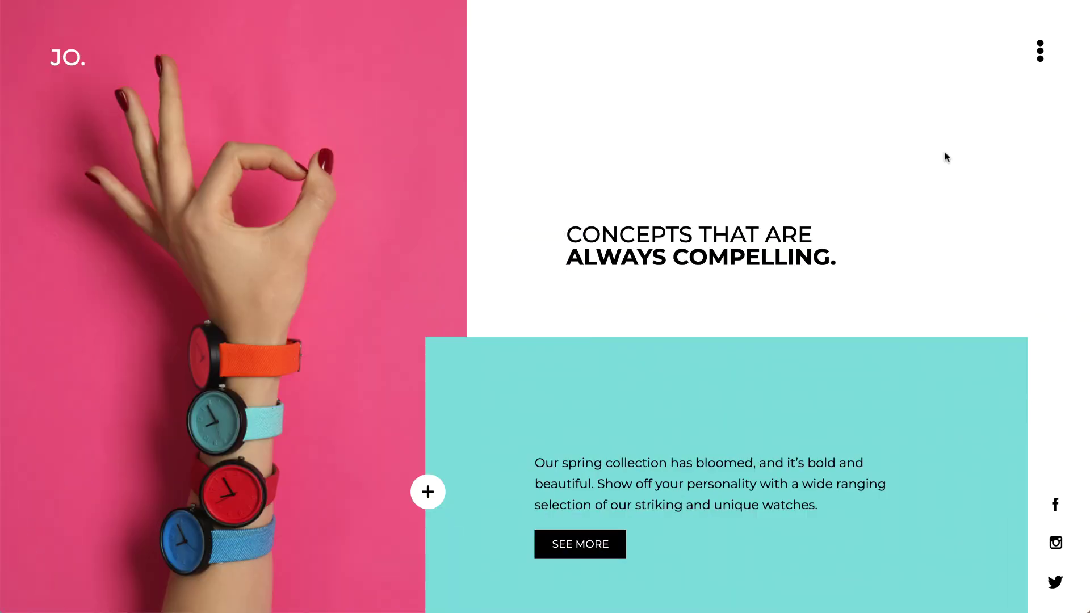
Open and then close the full-screen menu using the live page's three-dot icon
left_click(1036, 72)
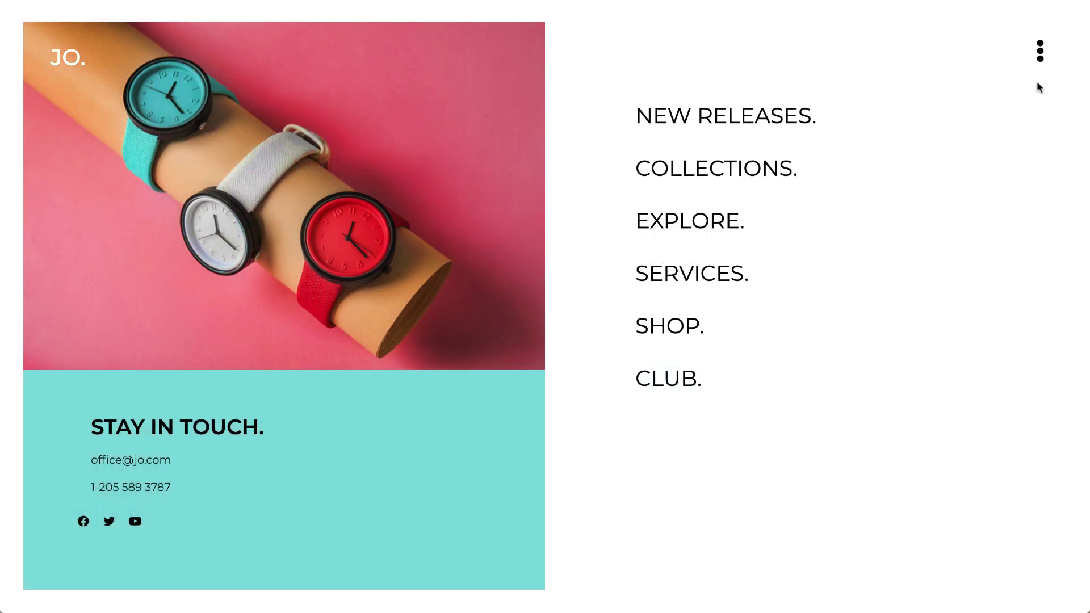
left_click(1041, 50)
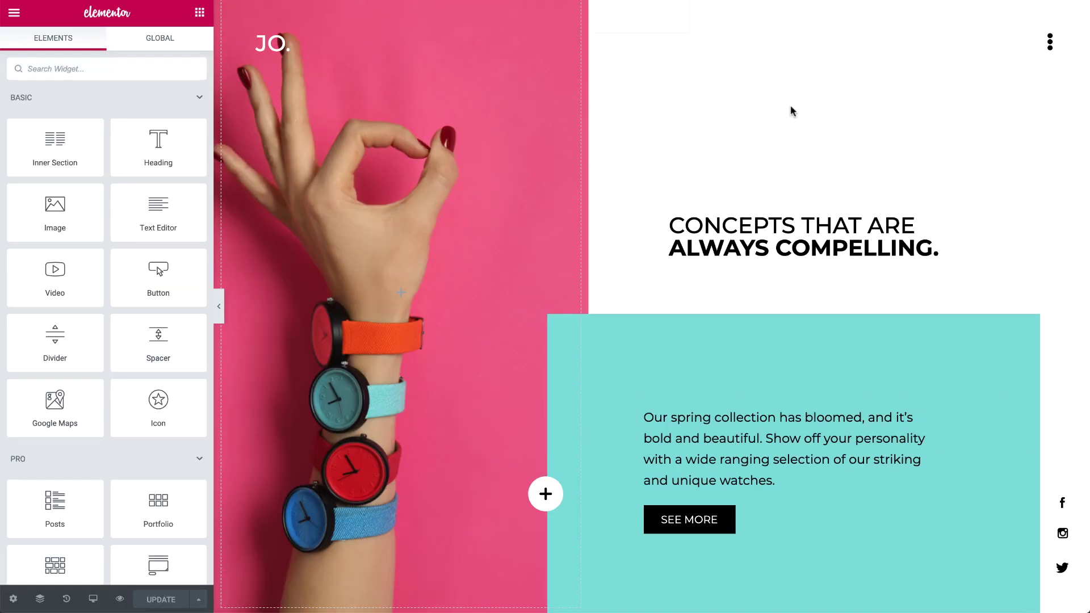
Edit the header and drag a Lottie widget into its top-right column
mouse_move(703, 42)
left_click(652, 10)
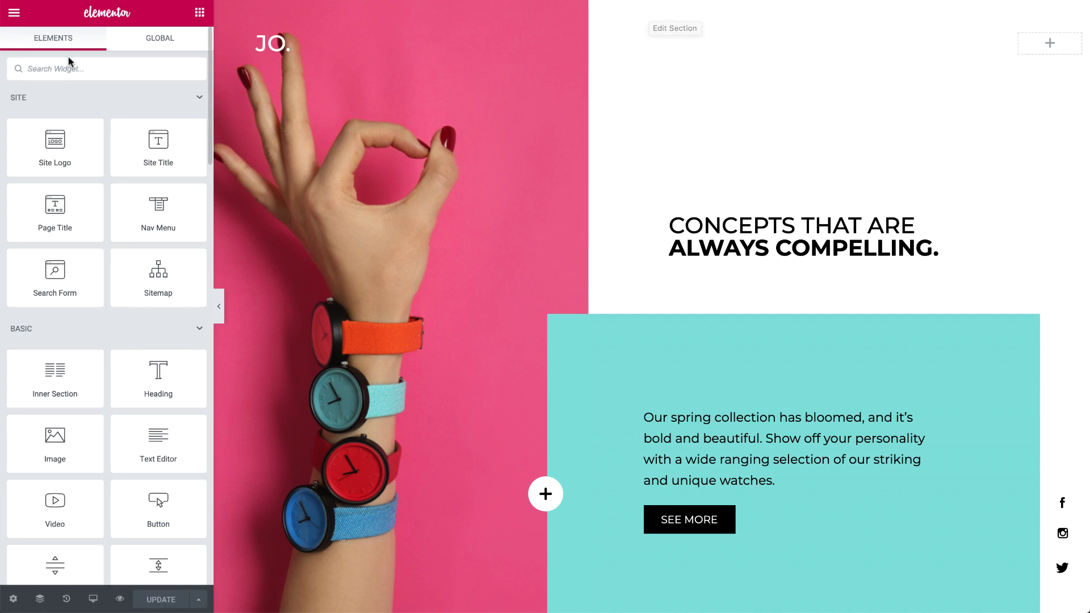
type("lott")
left_click_drag(34, 107, 1036, 49)
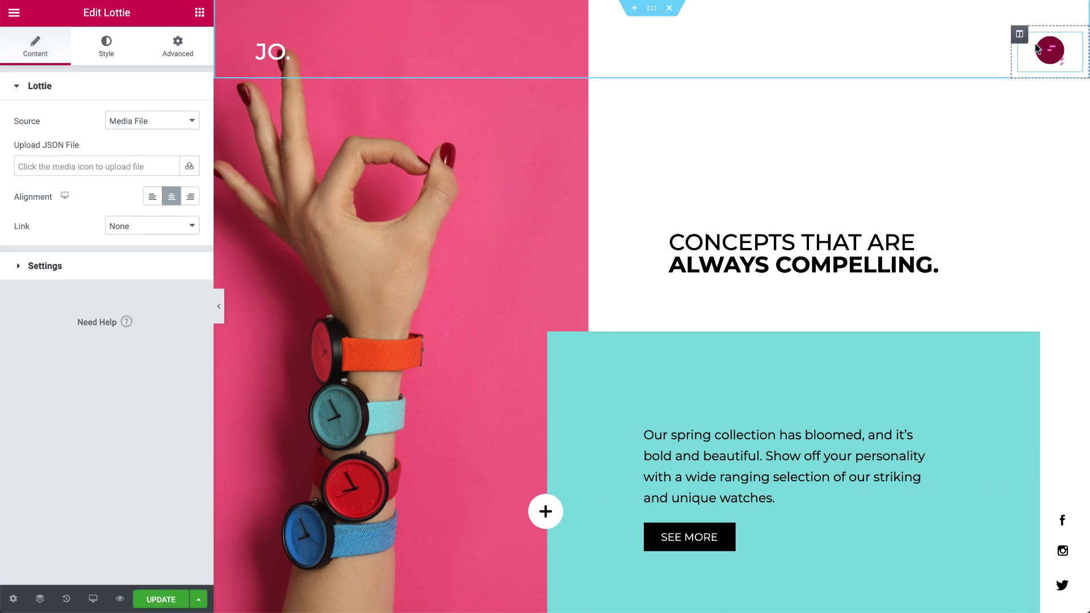
Set the Lottie Source to External URL and copy the LottieFiles animation URL
left_click(190, 122)
left_click(185, 133)
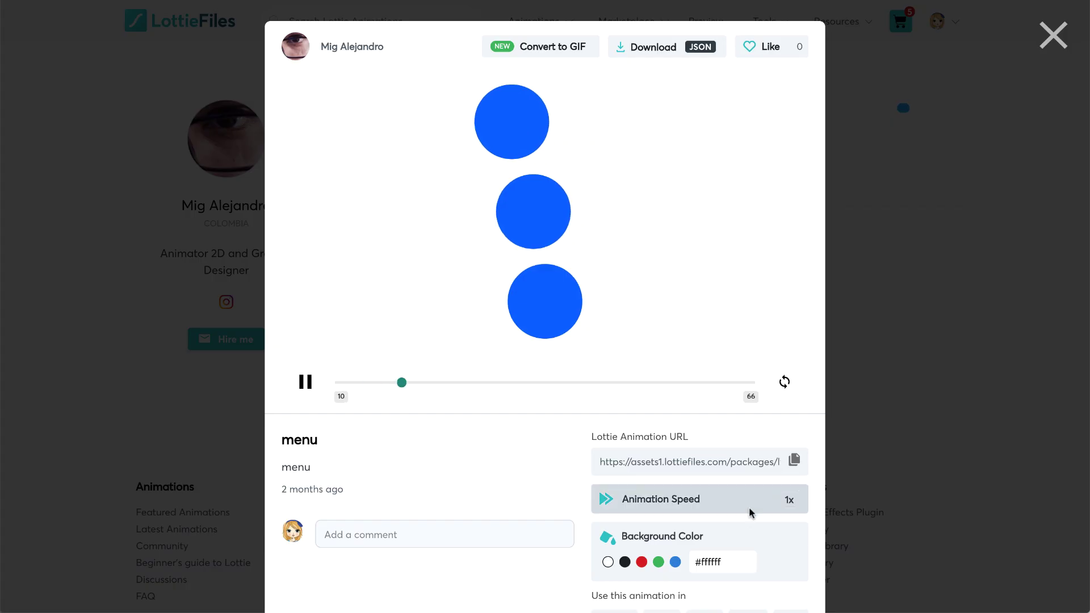
left_click(793, 460)
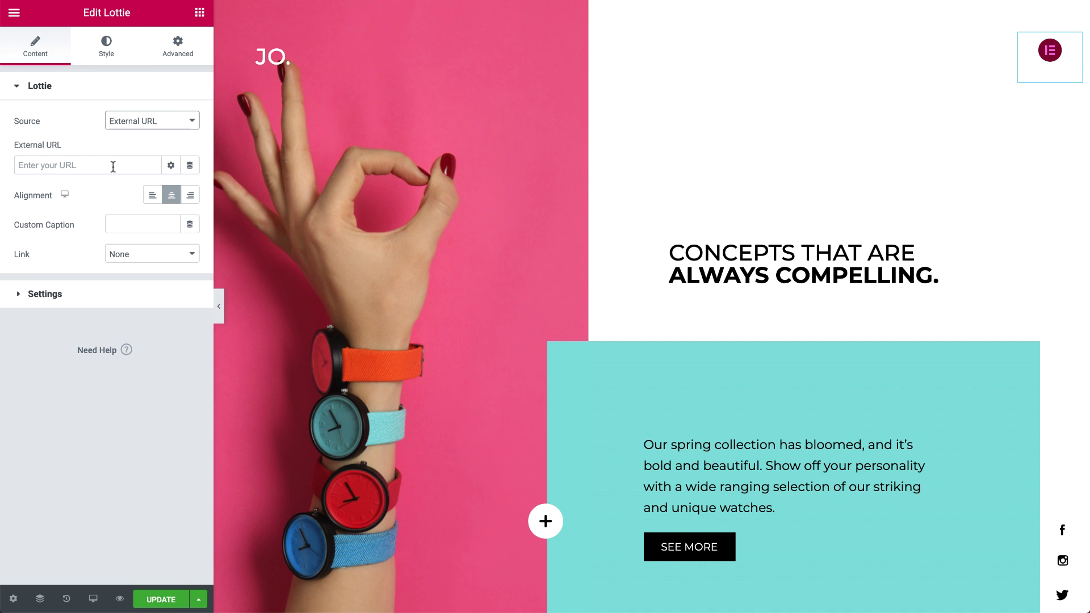
Paste the animation URL into External URL and set the Lottie width to 30
left_click(112, 165)
key("ctrl+v")
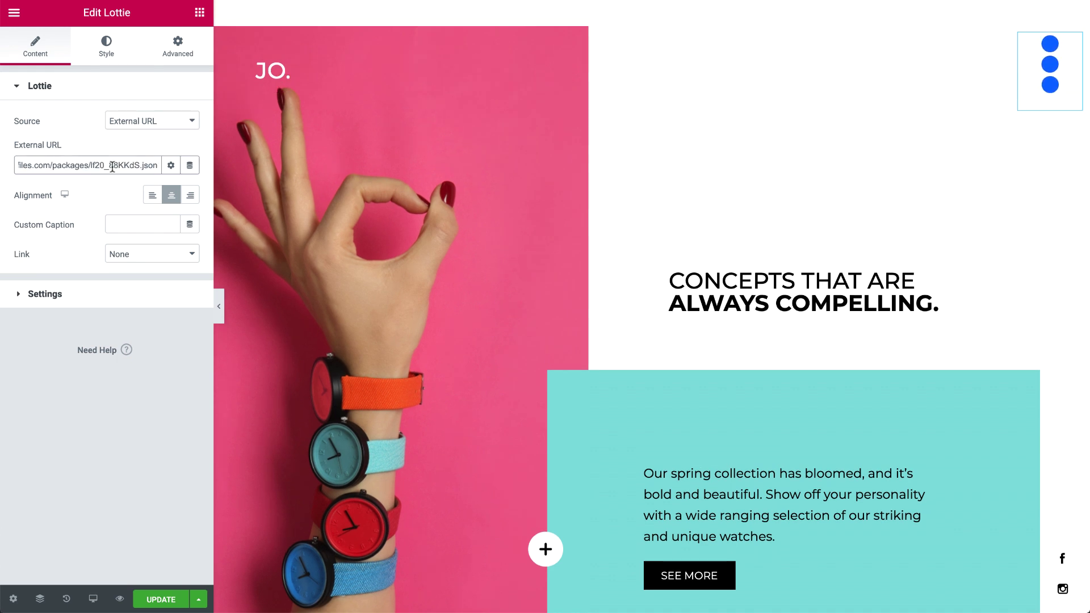
left_click(108, 44)
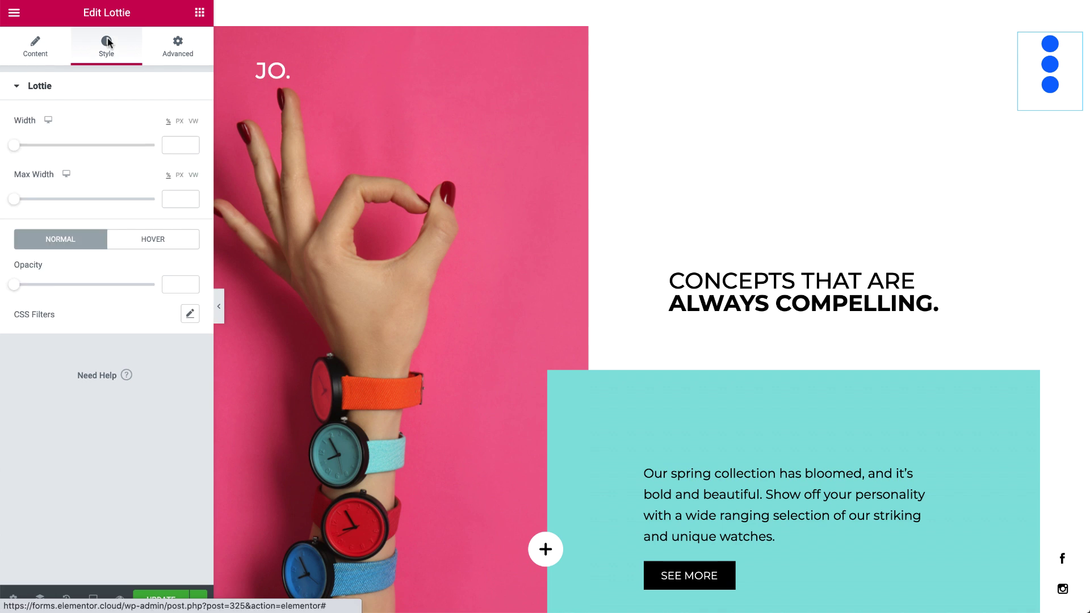
left_click_drag(13, 145, 56, 145)
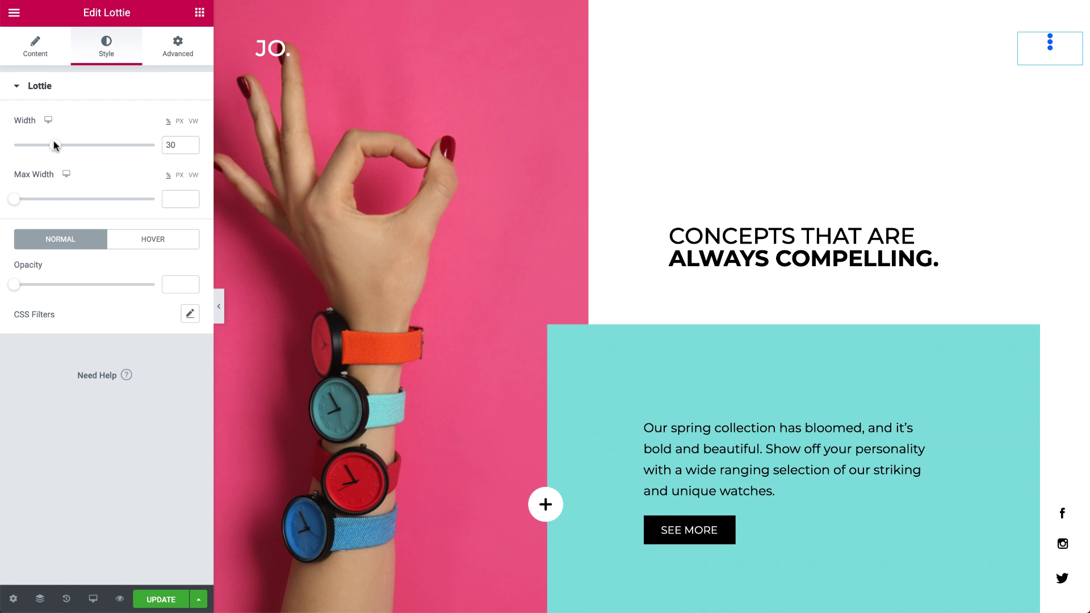
Set the CSS Filters brightness to 0 so the dots turn black
left_click(190, 314)
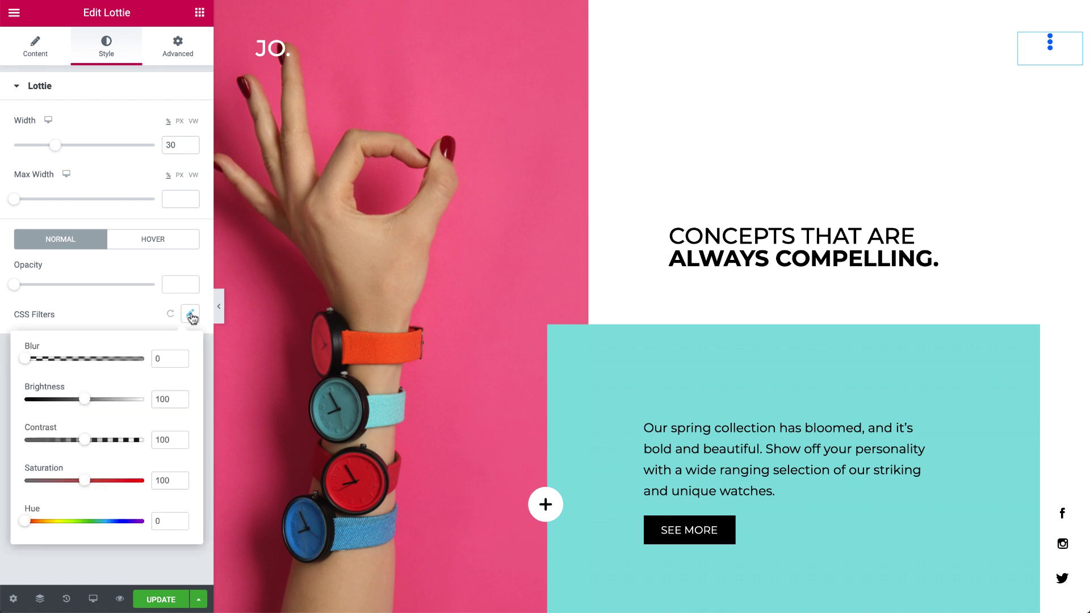
left_click_drag(84, 399, 20, 401)
key("Escape")
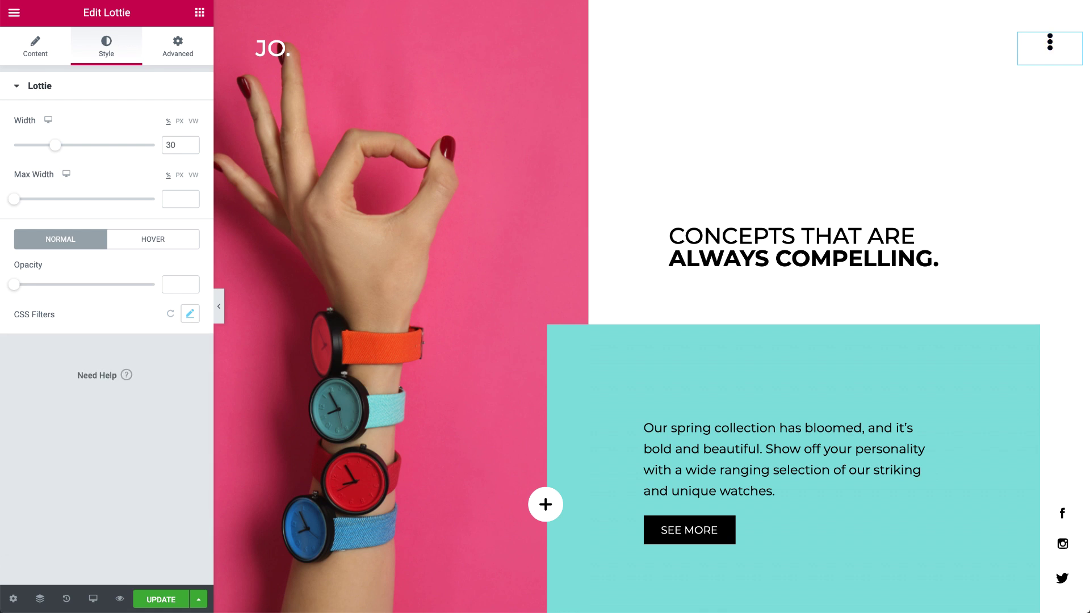
Set the Lottie's Settings trigger to On Click and collapse the editor panel
left_click(33, 54)
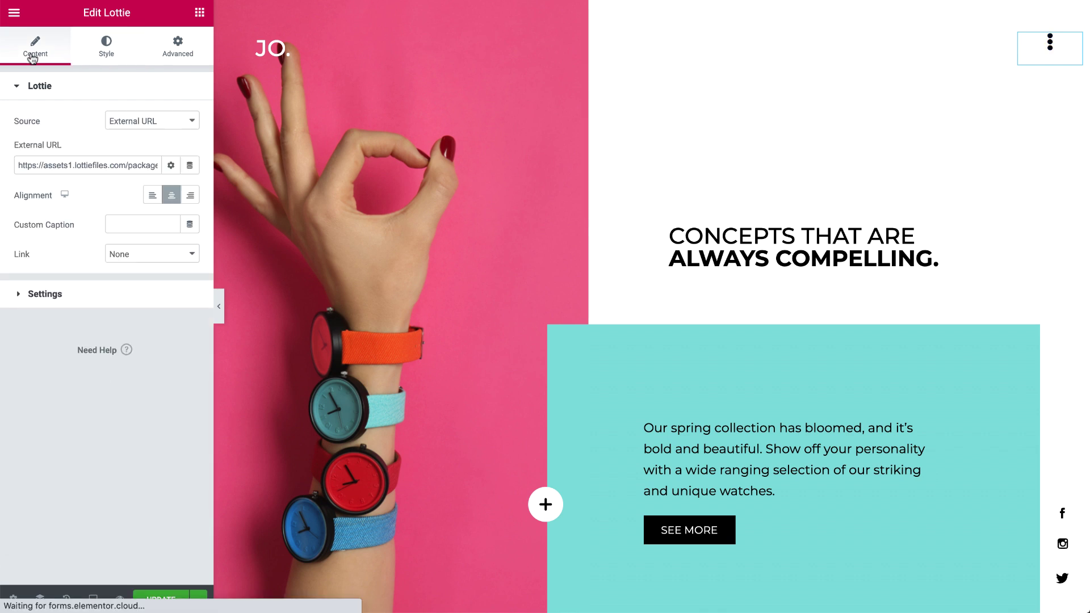
left_click(88, 289)
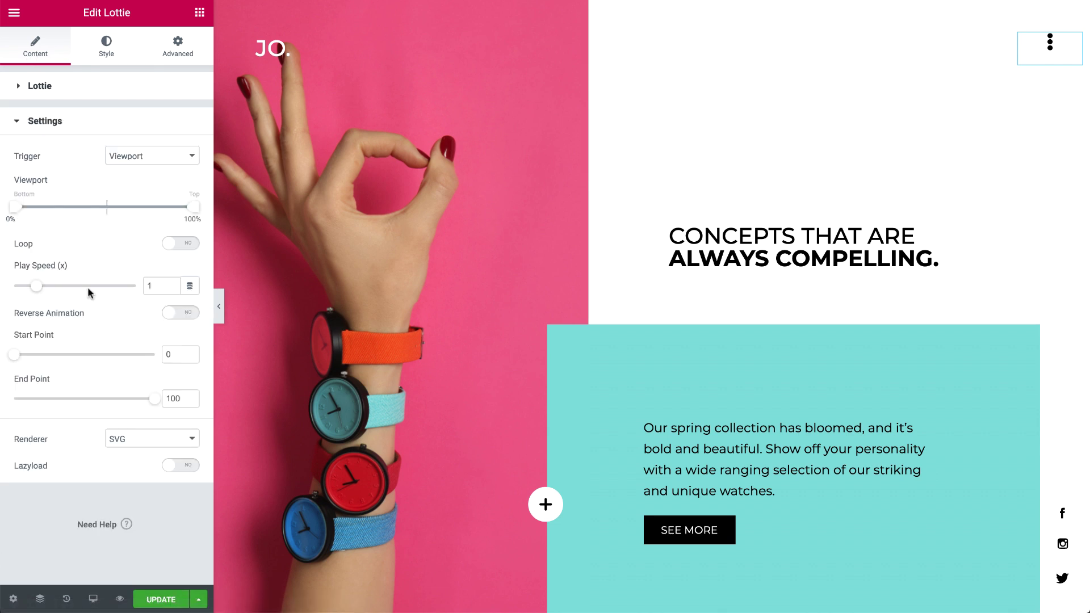
left_click(154, 156)
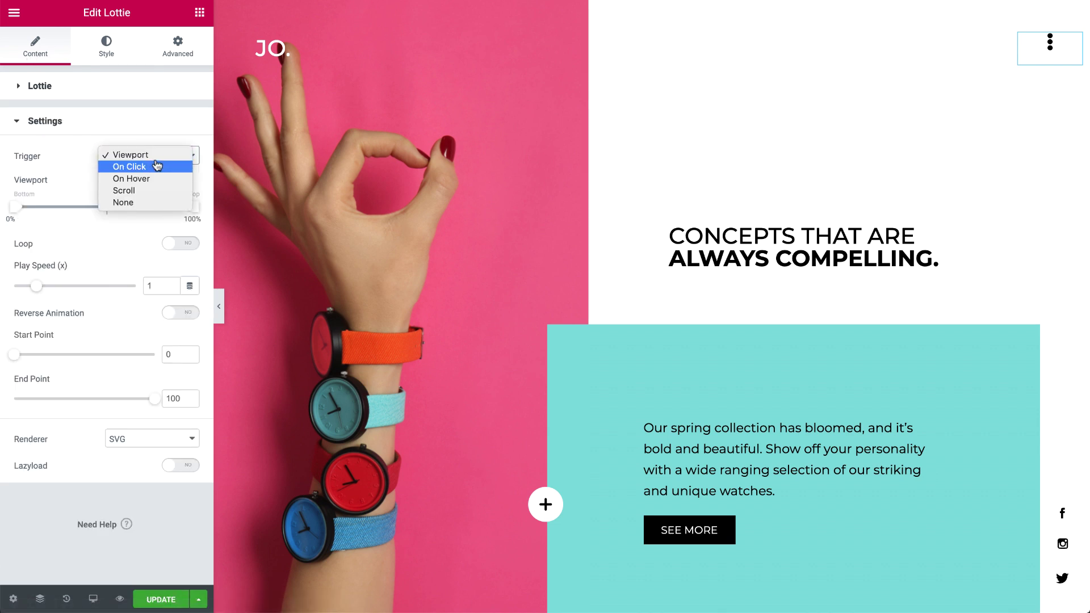
left_click(157, 167)
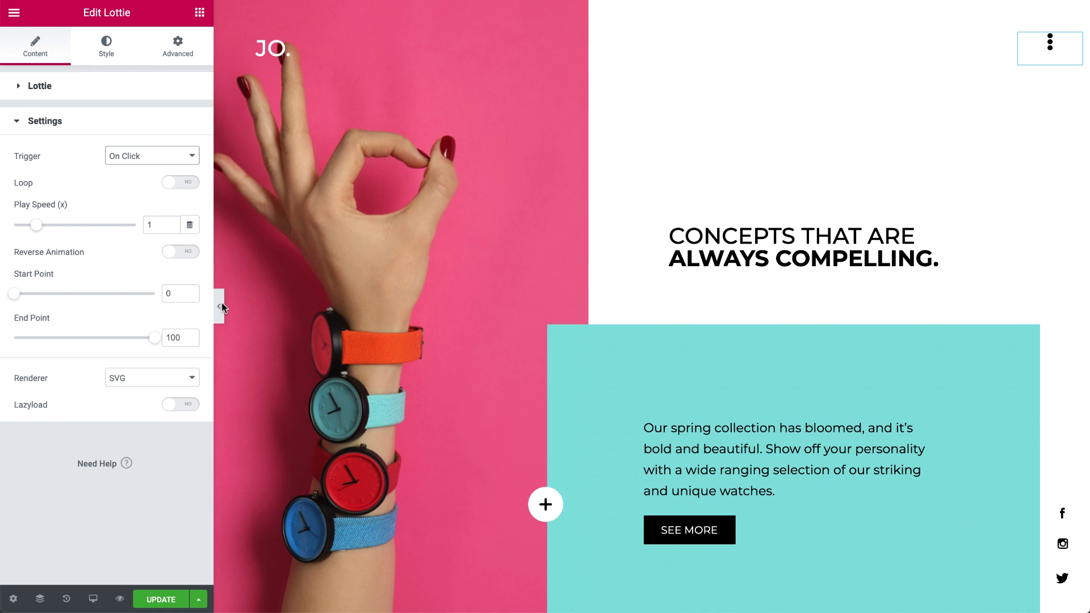
left_click(220, 306)
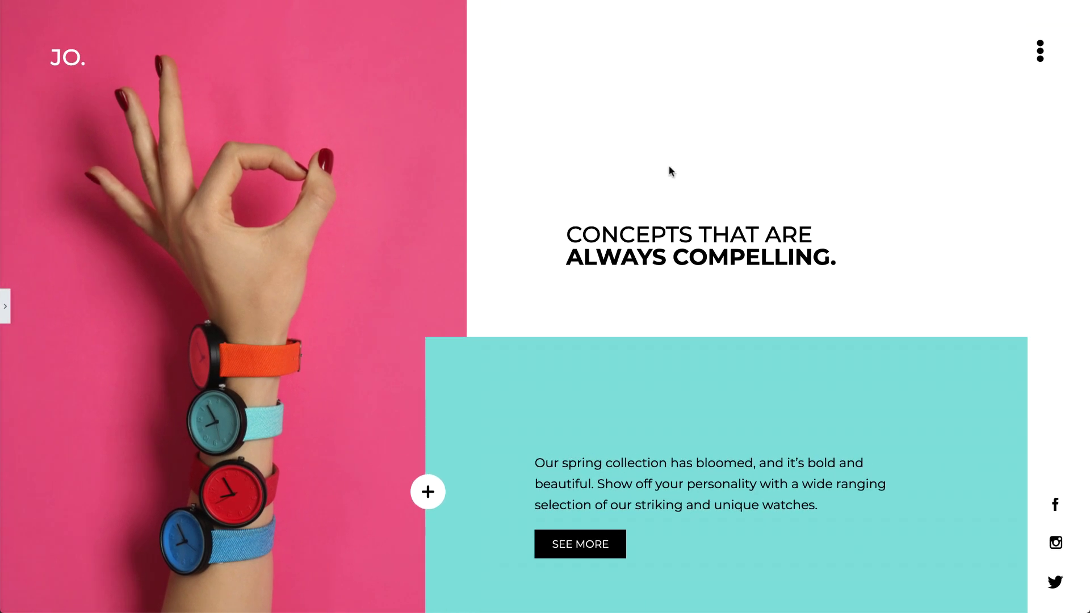
Test the icon's click animation, then open the Menu Popup template via Finder search
left_click(1039, 55)
key("ctrl+e")
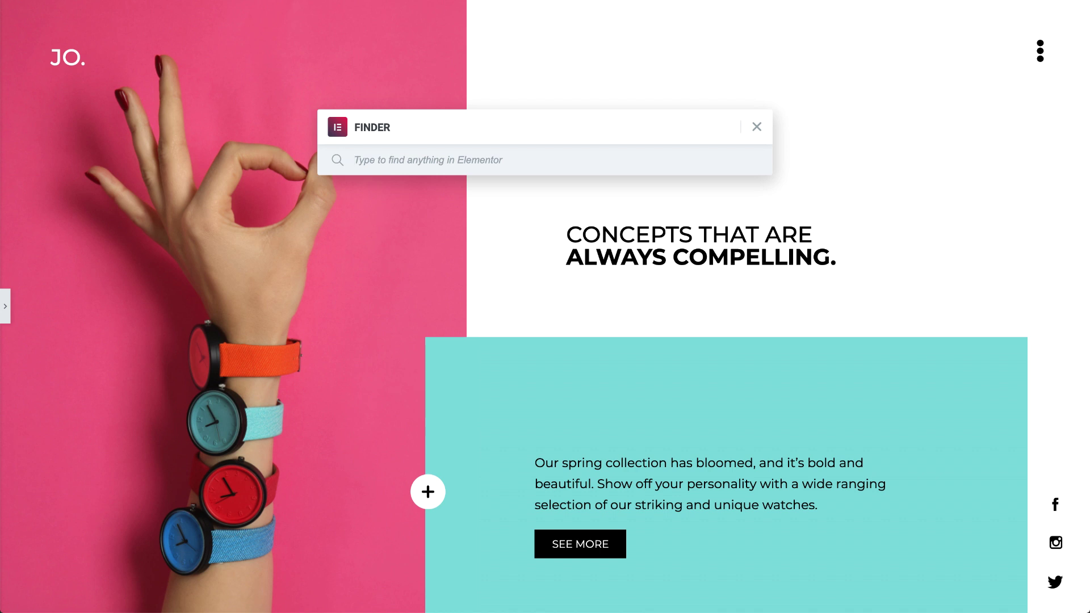
type("menu popup")
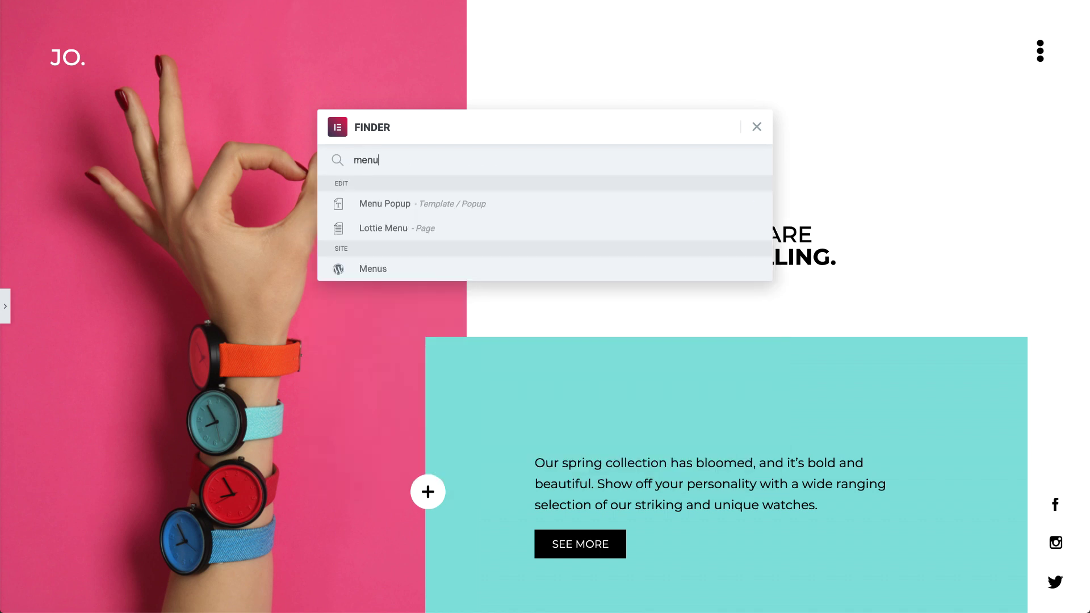
left_click(367, 201)
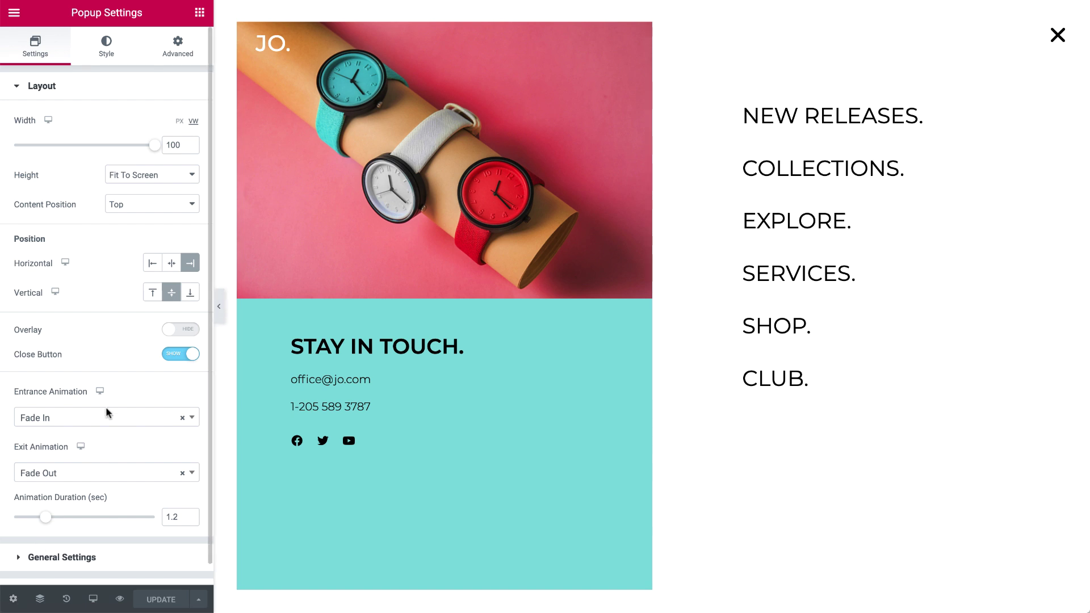
Hide the popup's close button and save the Menu Popup template
left_click(170, 354)
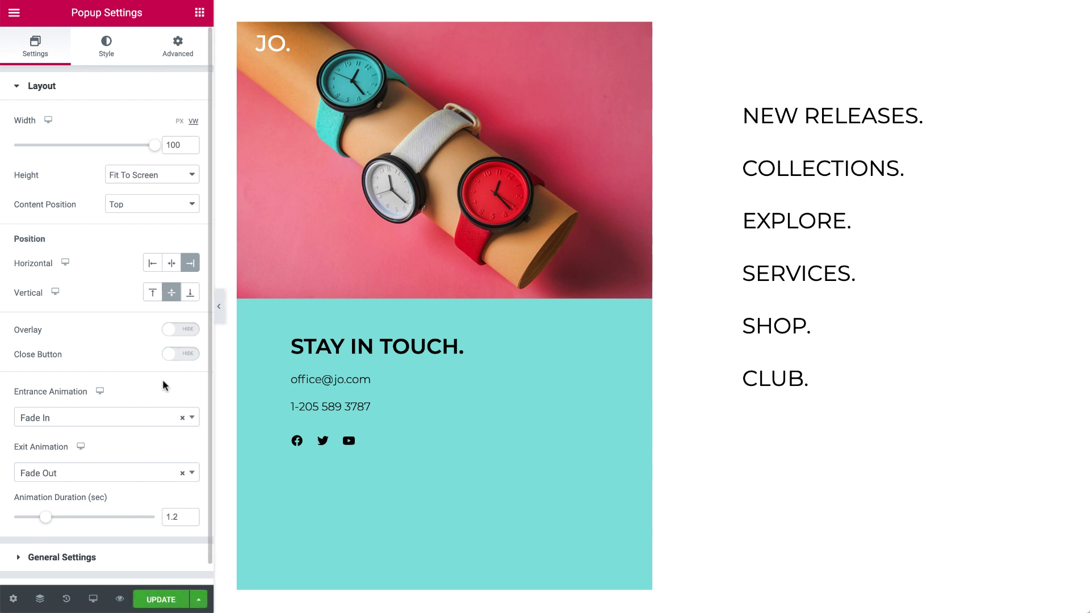
left_click(161, 599)
left_click(872, 584)
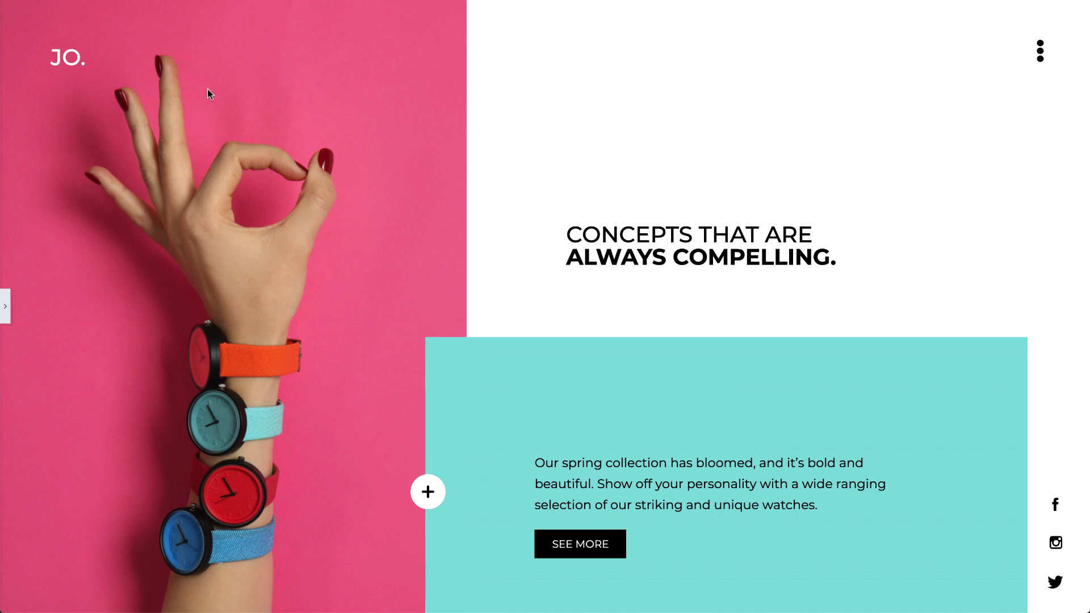
Select the header section and raise its Advanced Z-Index from 1 to 10000
left_click(5, 304)
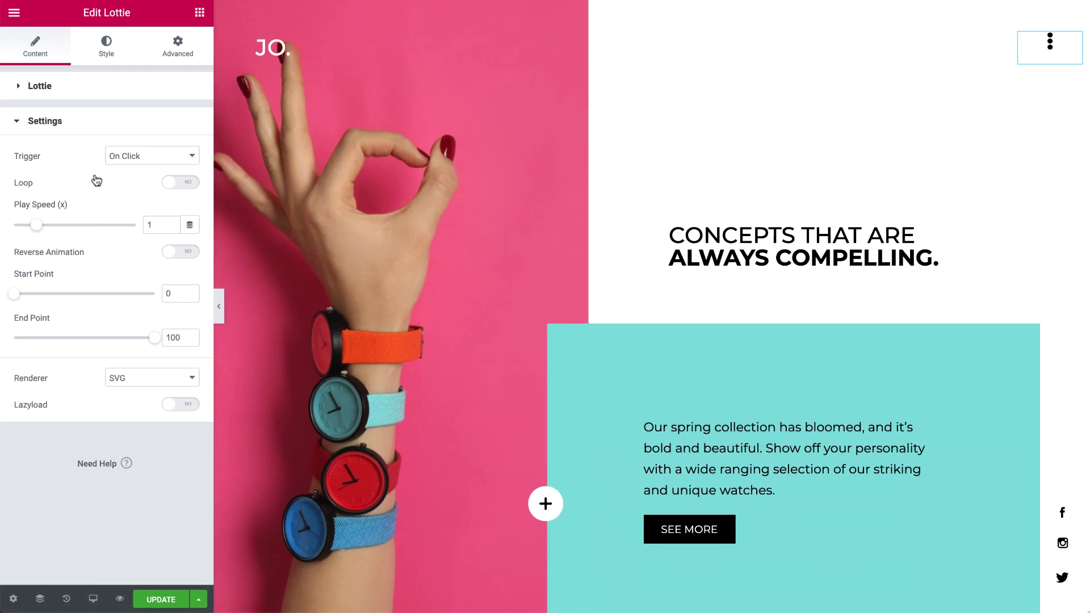
left_click(177, 50)
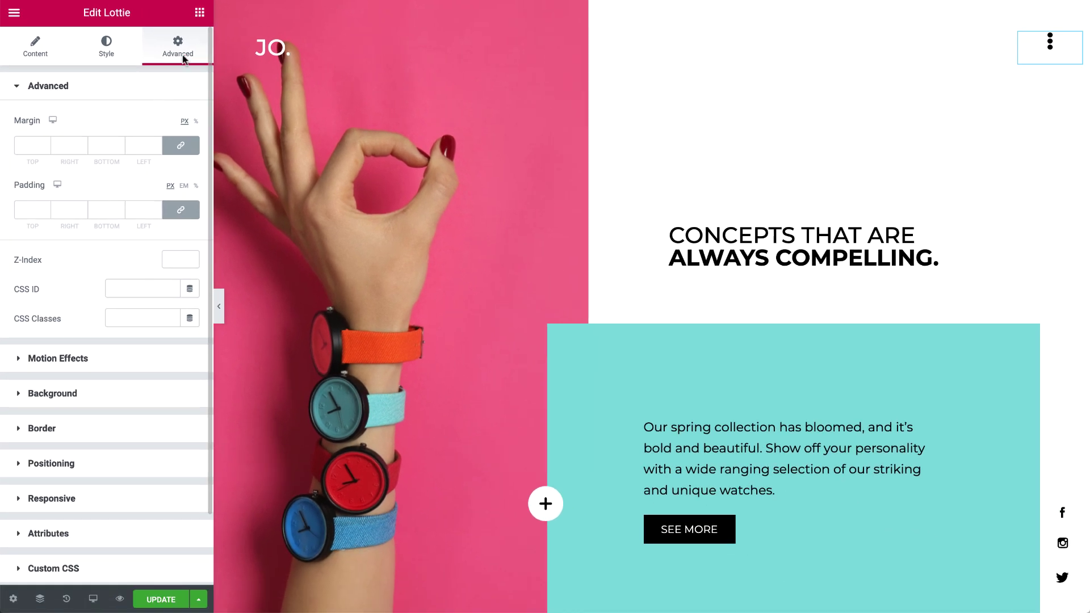
left_click(647, 11)
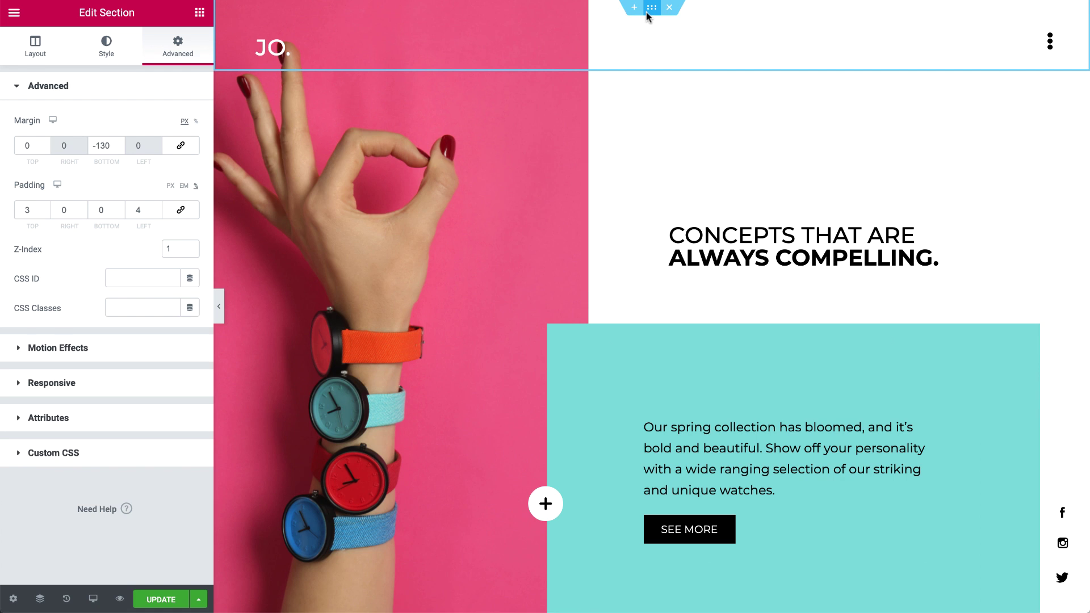
left_click(172, 251)
type("0000")
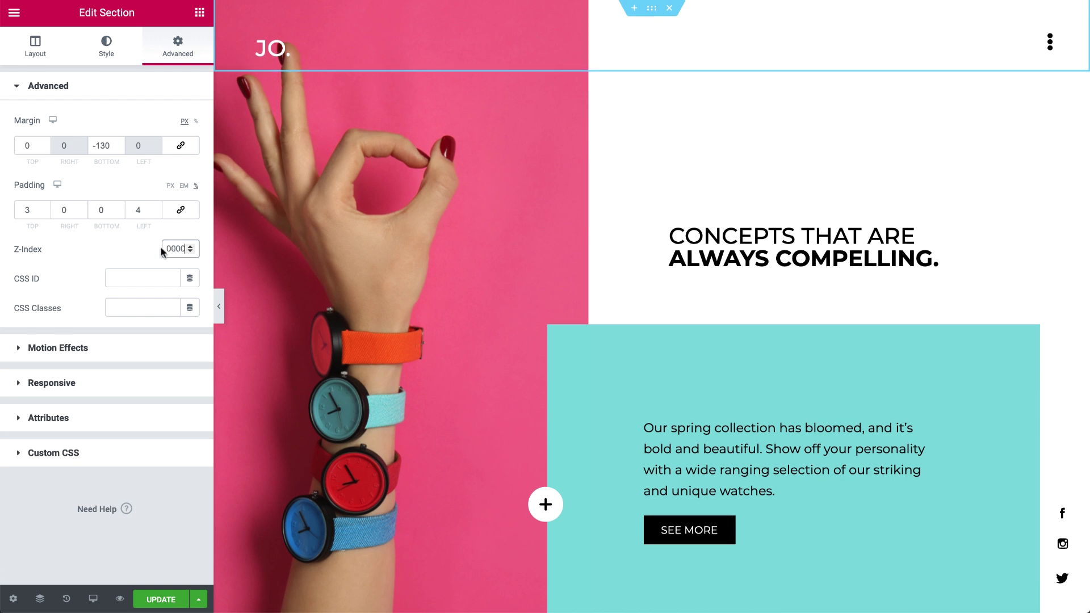
Give the Lottie icon a Custom URL link using the Popup dynamic tag
left_click(1073, 42)
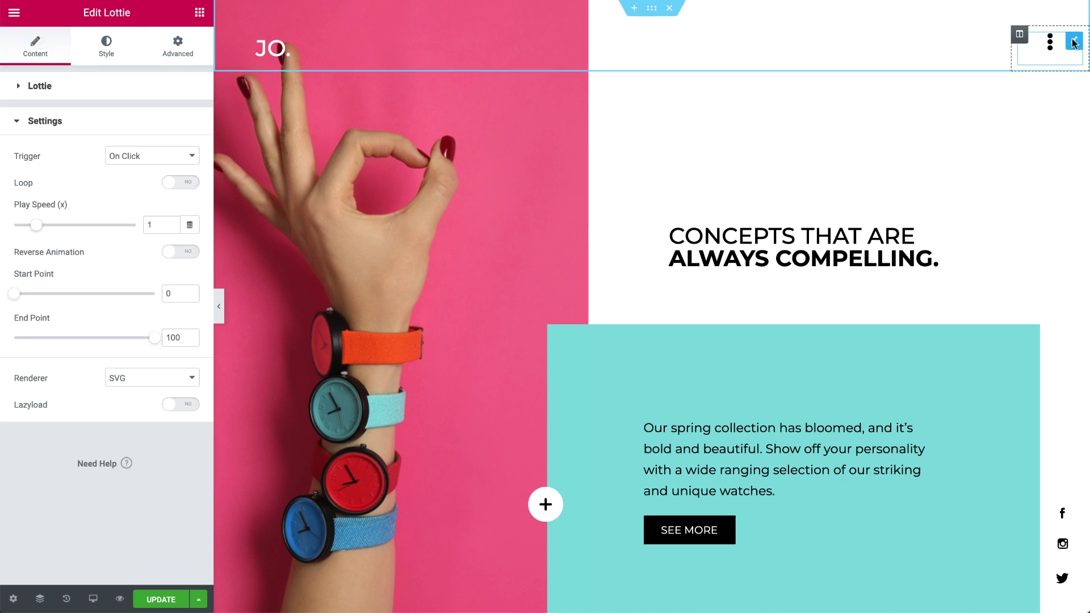
left_click(178, 77)
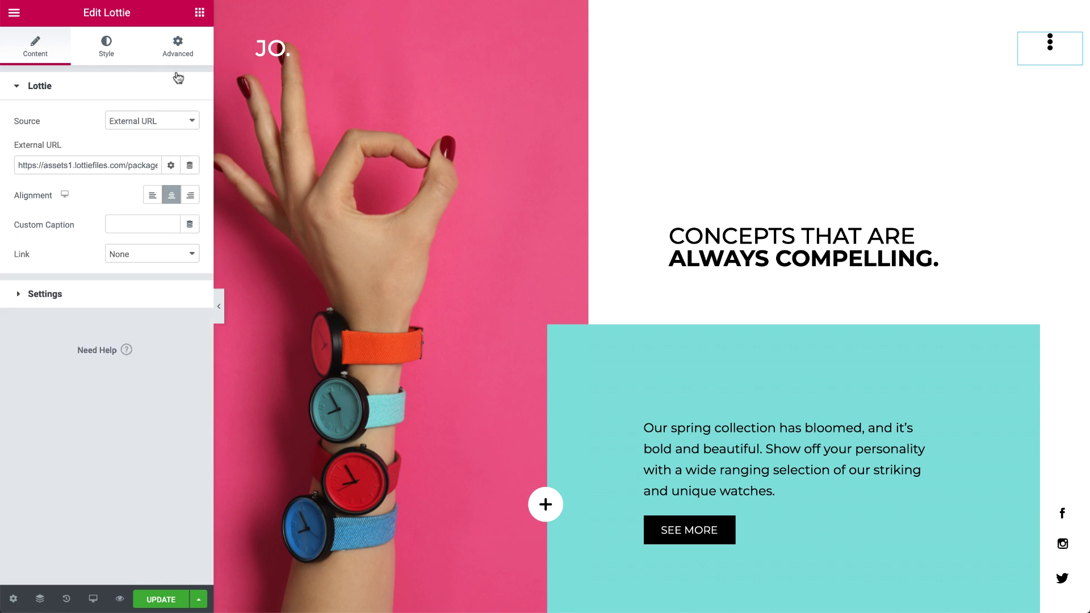
left_click(159, 253)
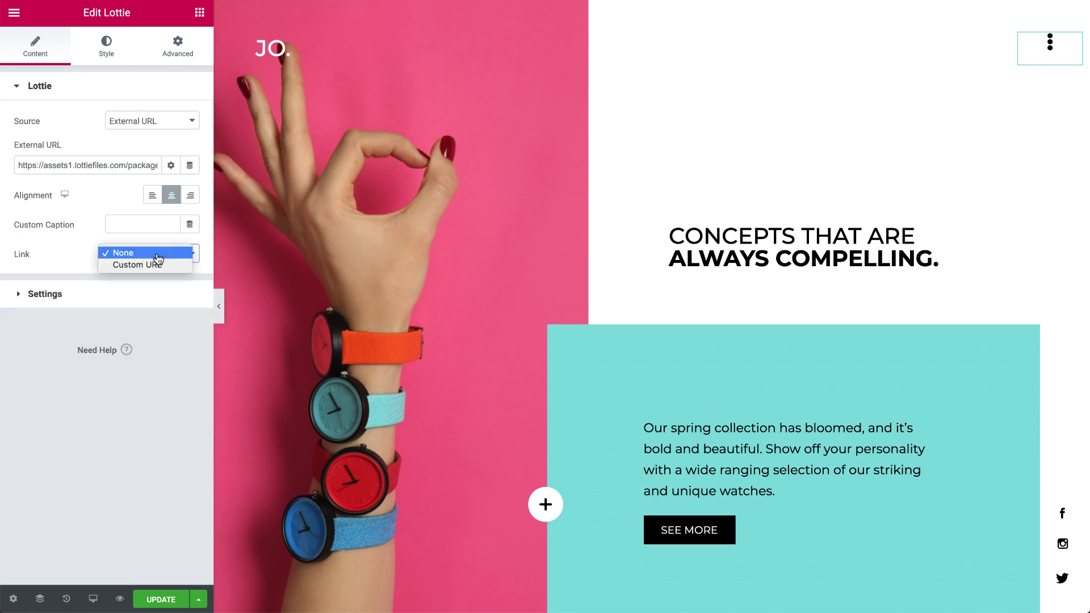
left_click(159, 265)
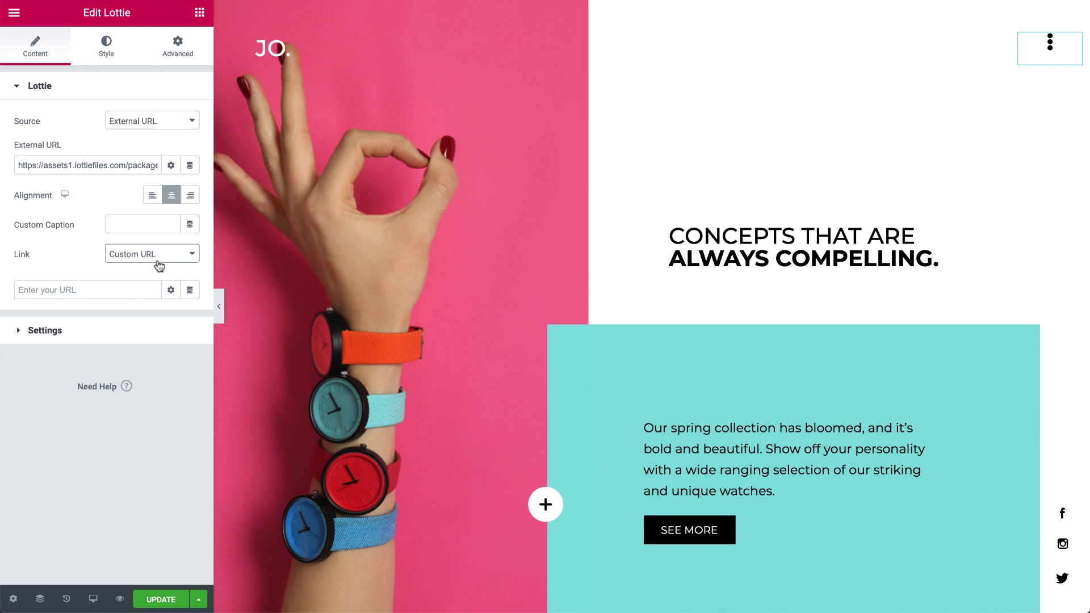
left_click(189, 290)
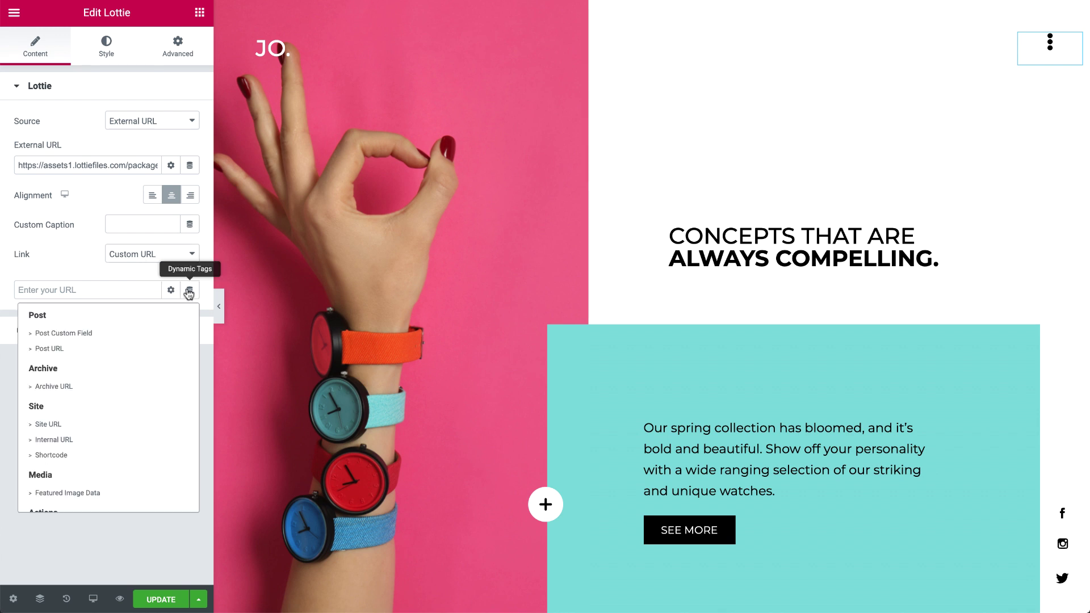
scroll(135, 358, "down", 3)
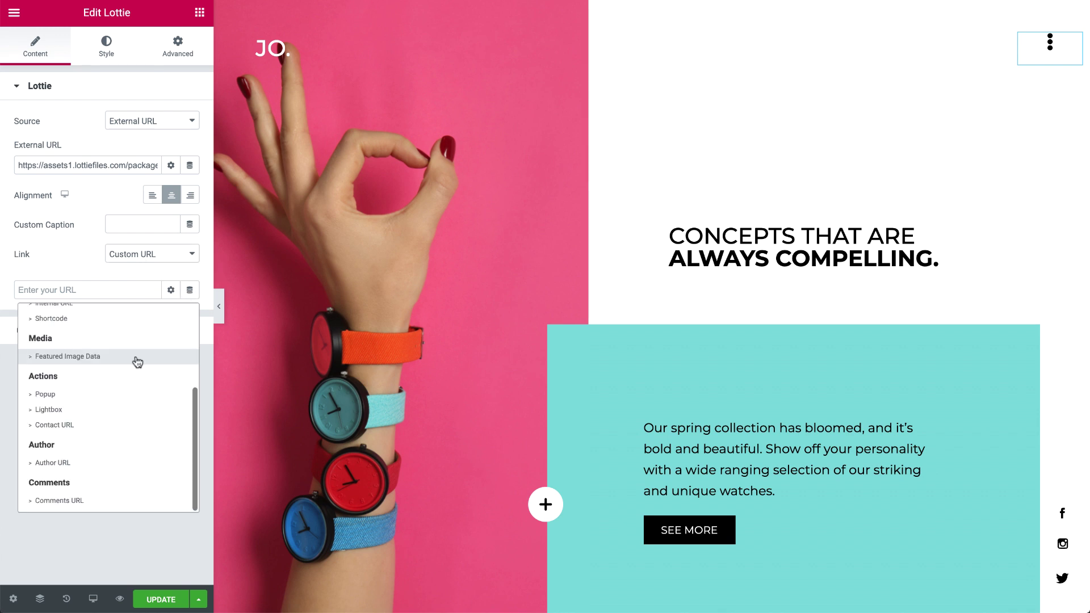
left_click(121, 395)
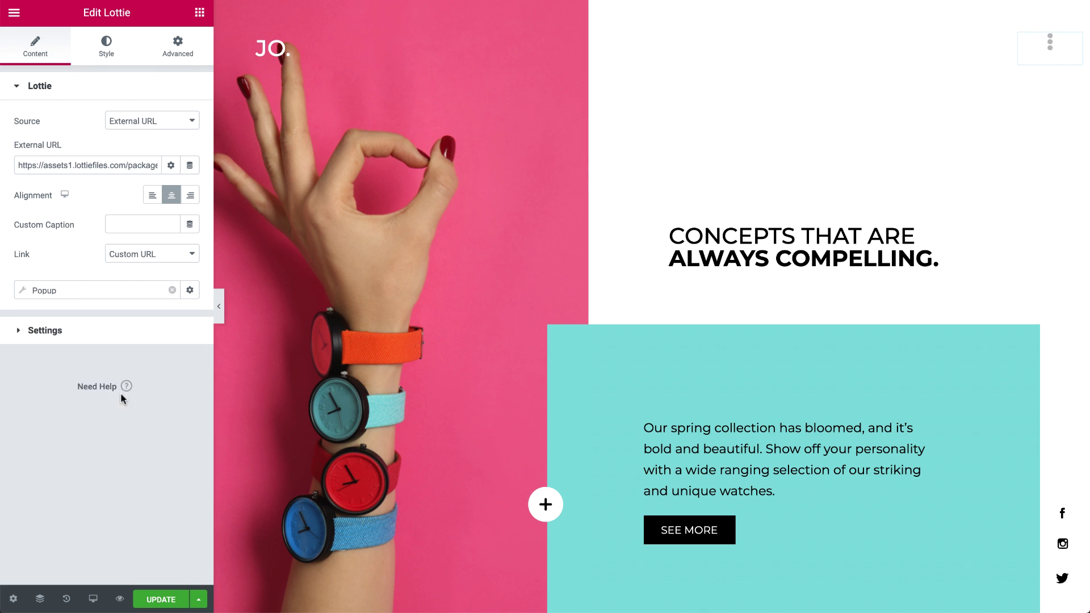
Set the popup action to Toggle Popup for Menu Popup (Template) and update the page
left_click(136, 292)
left_click(154, 351)
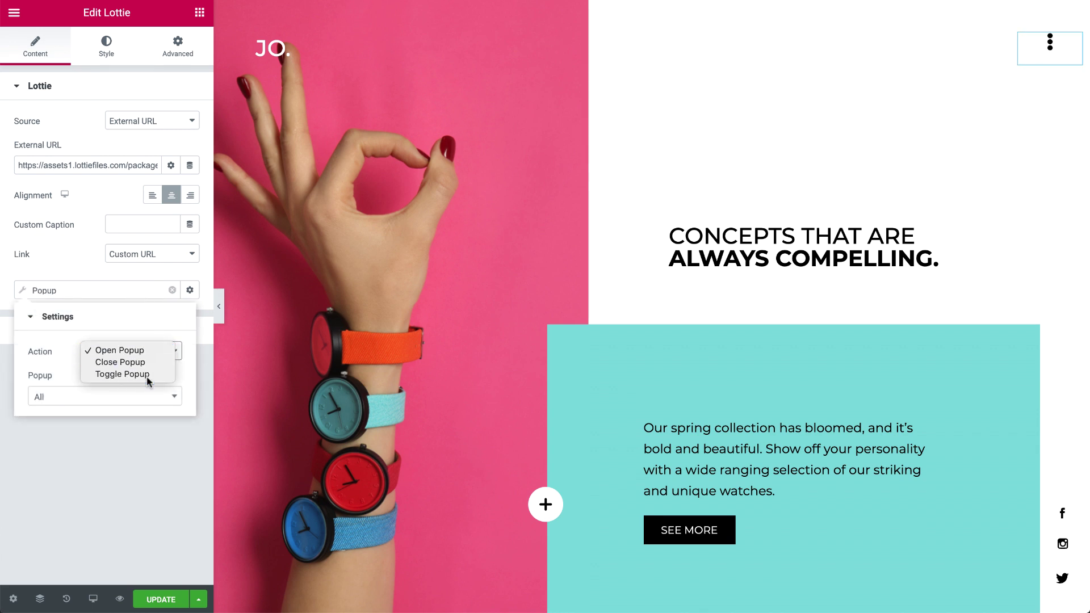
left_click(148, 375)
left_click(146, 396)
type("menu")
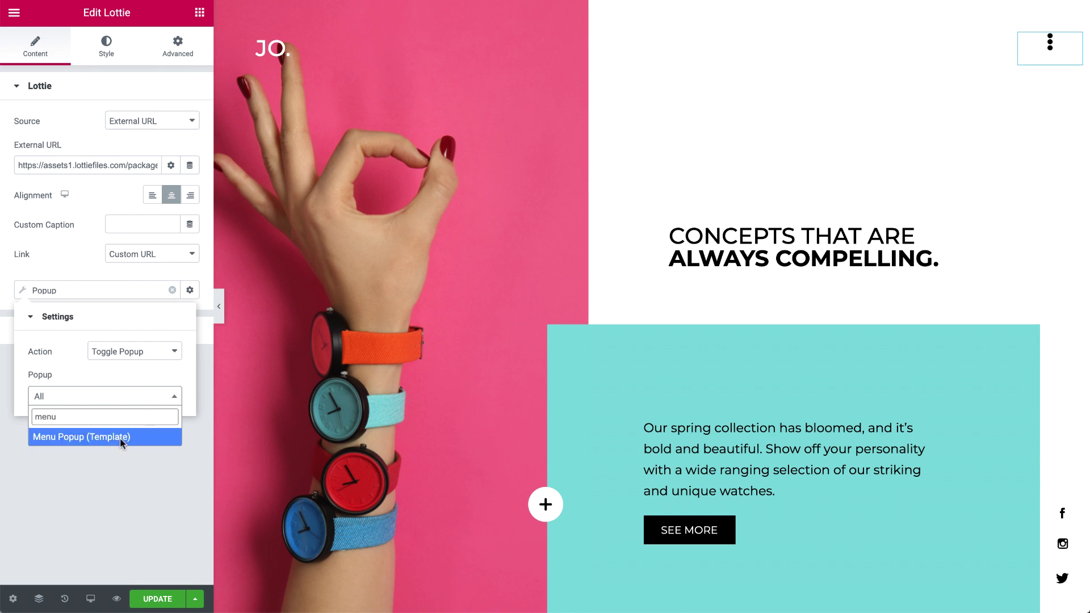
left_click(121, 441)
left_click(120, 444)
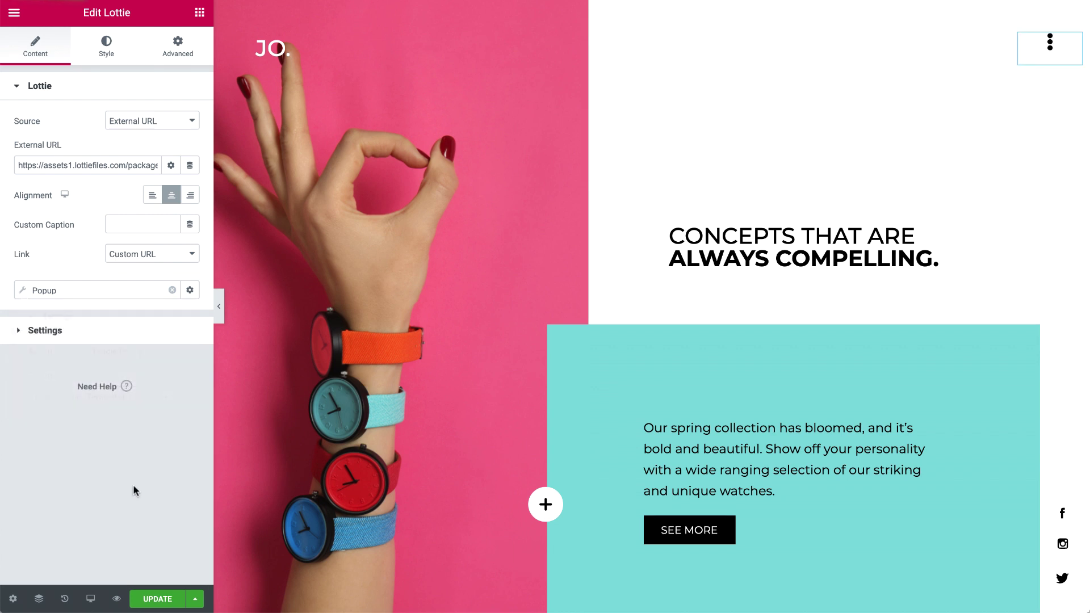
left_click(162, 600)
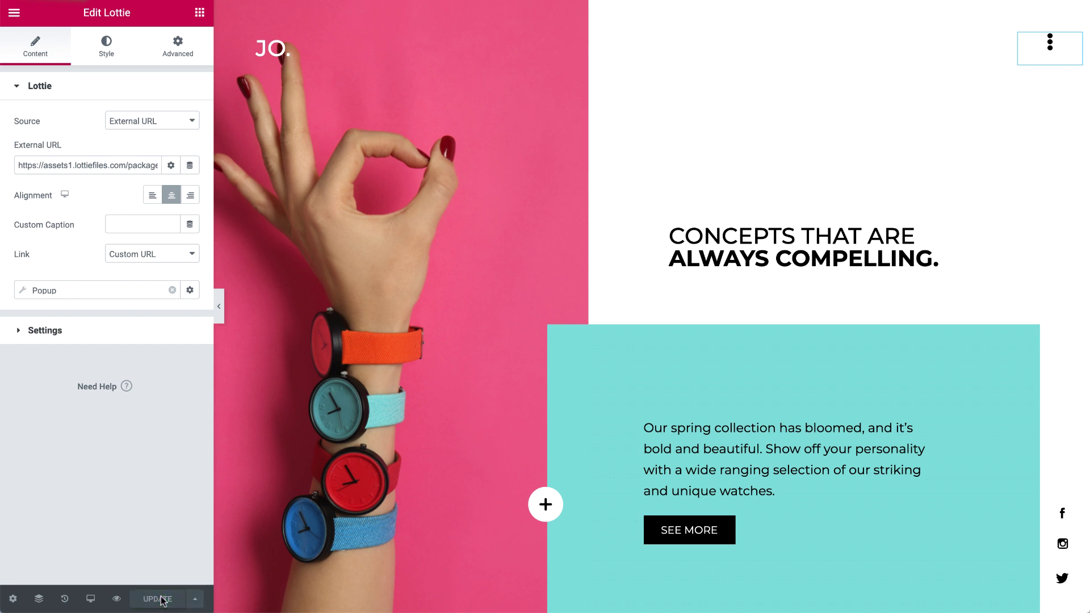
Preview the live page and open and close the full-screen menu twice via the three-dot icon
mouse_move(116, 598)
left_click(149, 570)
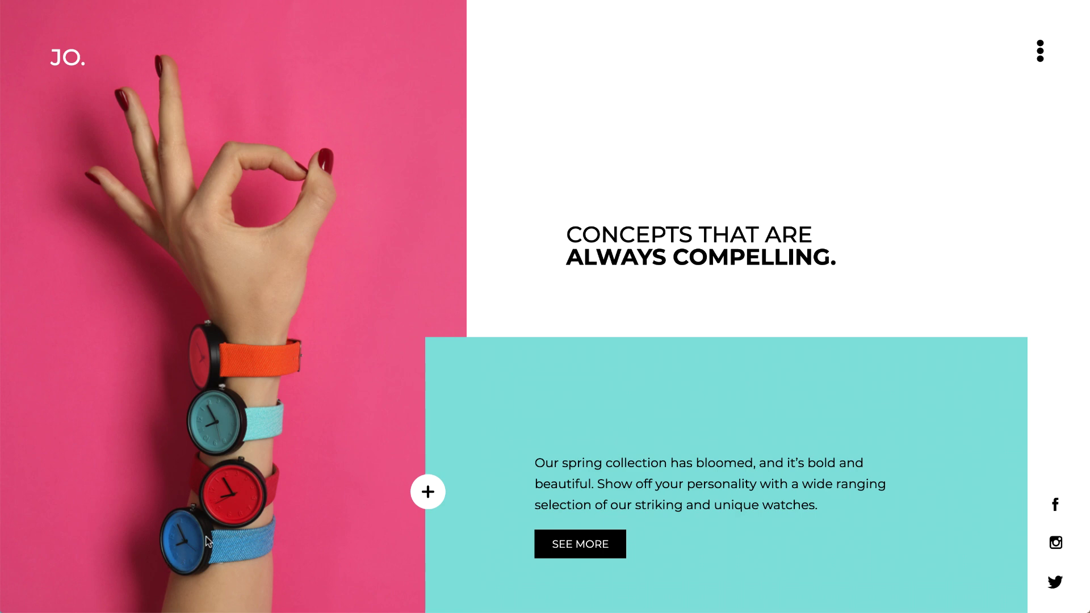
left_click(1040, 55)
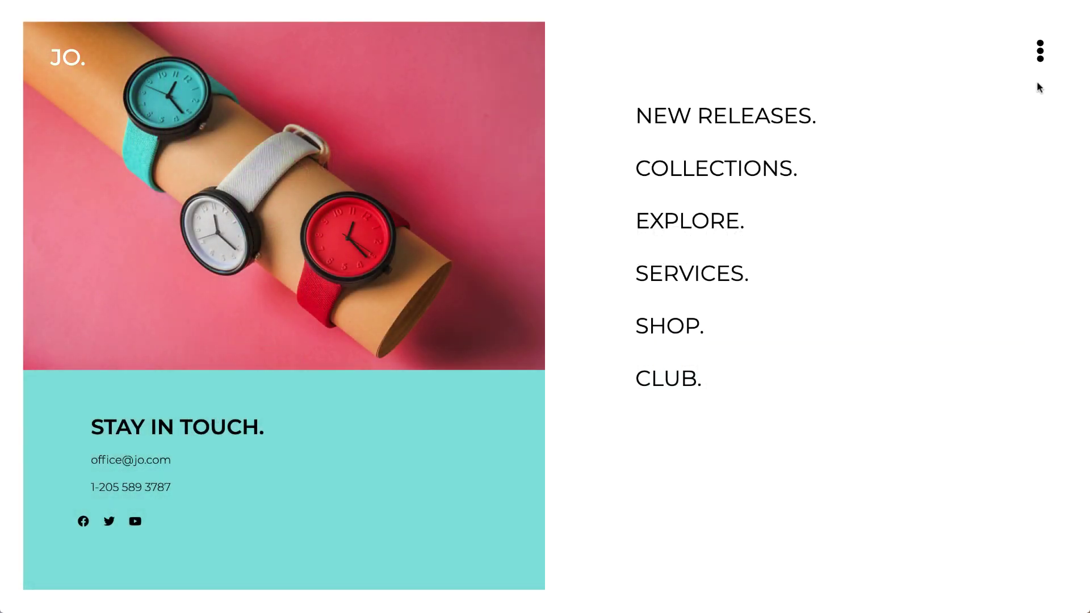
left_click(1040, 51)
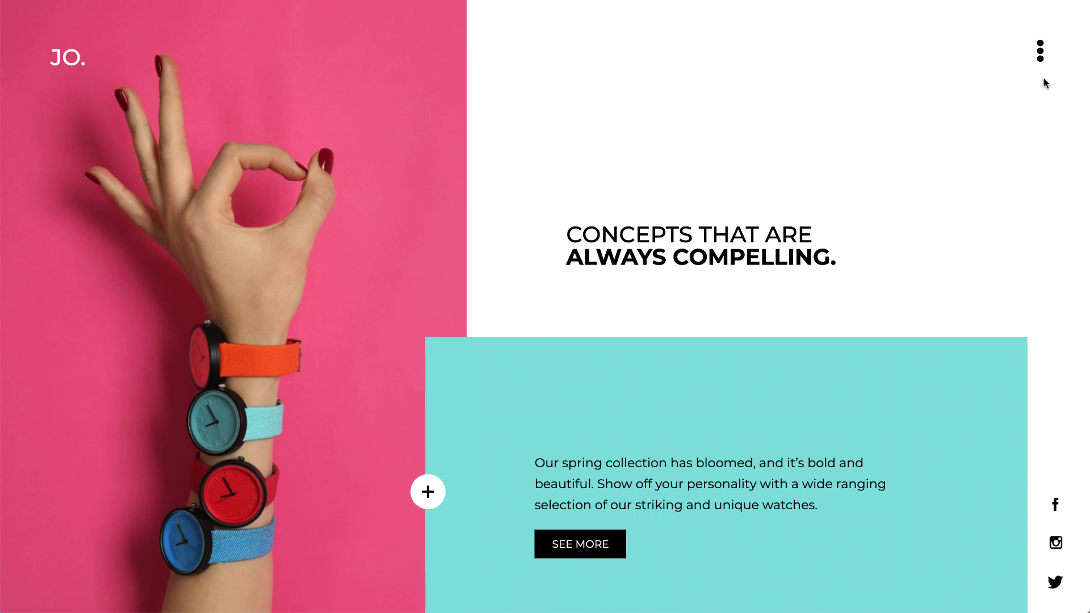
left_click(1050, 78)
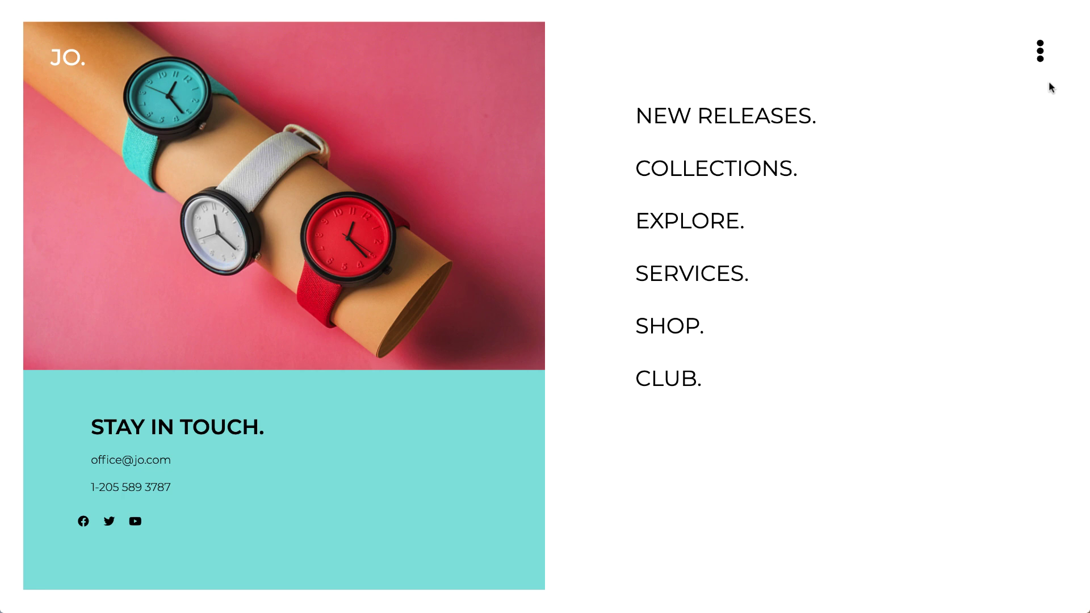
left_click(1042, 55)
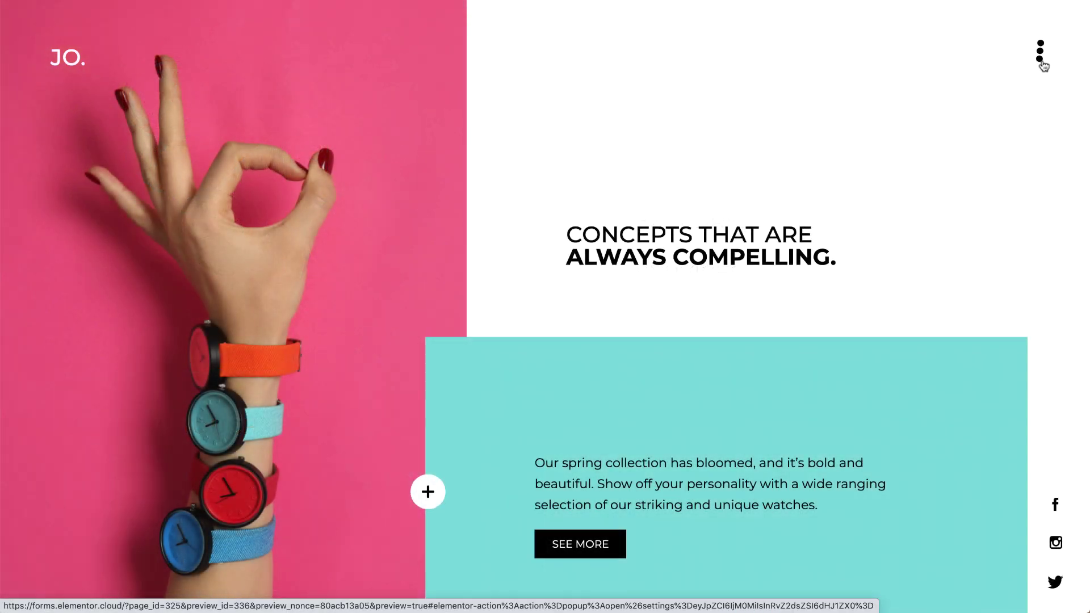